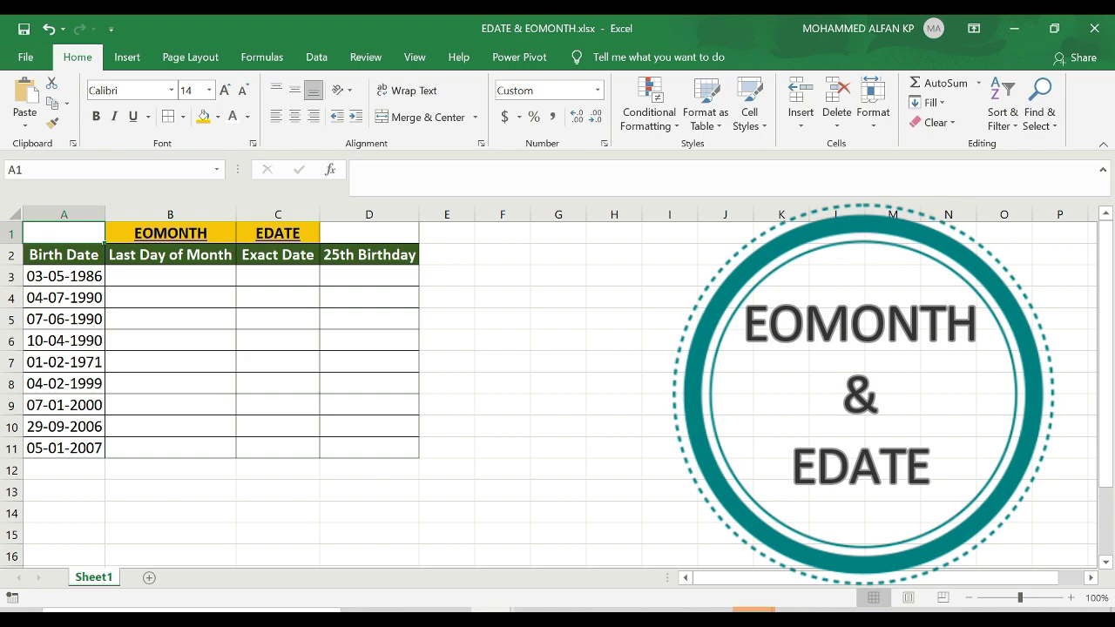
# Enter the formula =EOMONTH(A3,0) in cell B3 to get the last day of the first birth date's month.
pyautogui.click(170, 276)
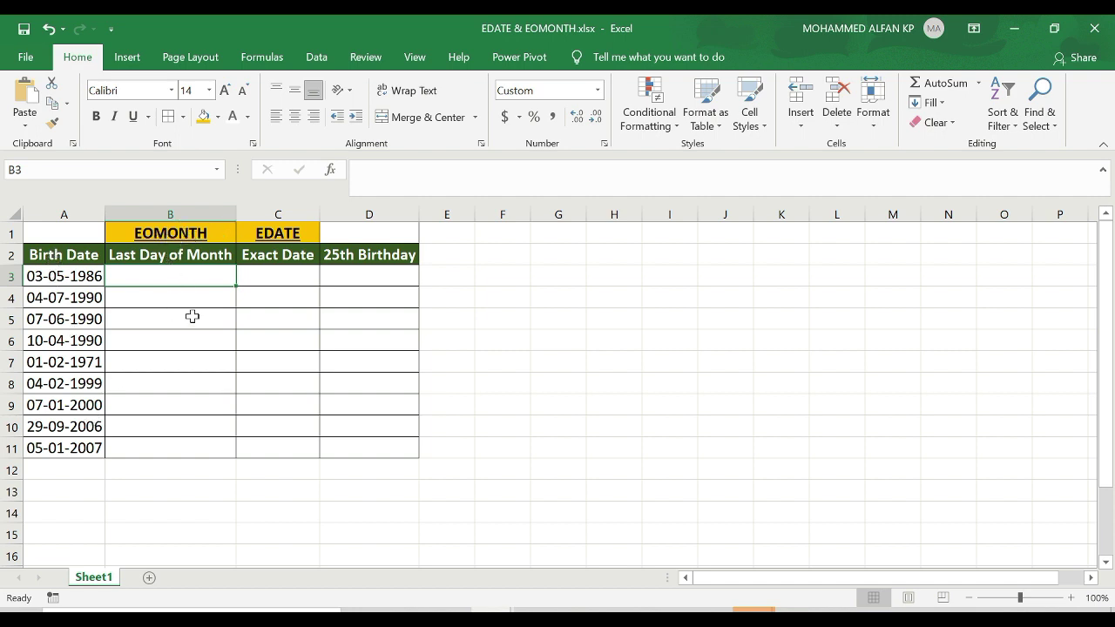
pyautogui.write('=eo')
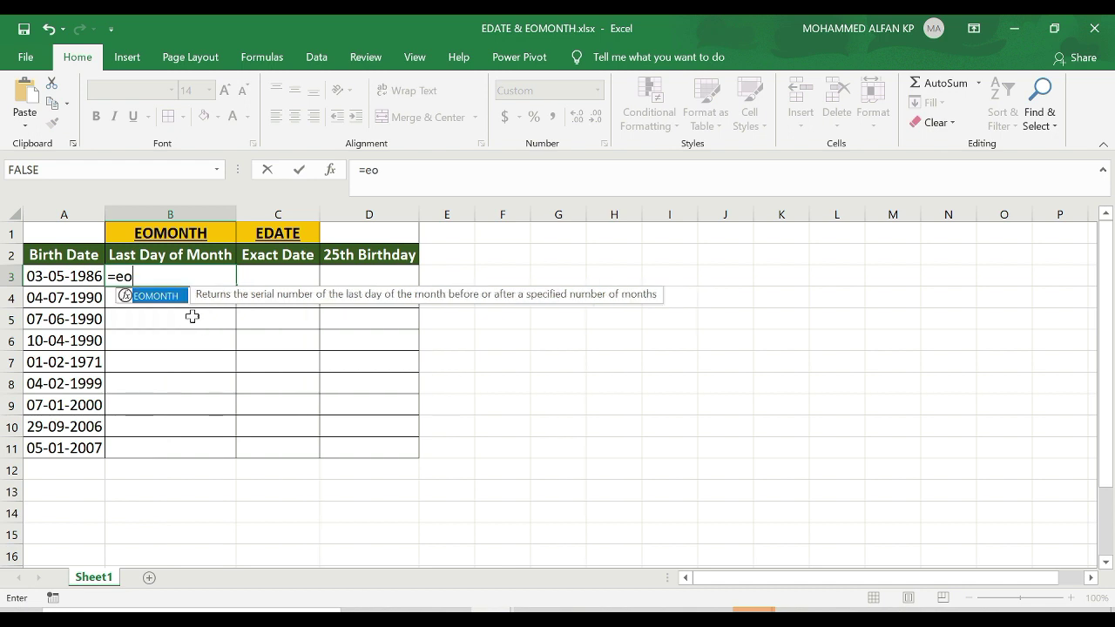
pyautogui.doubleClick(165, 297)
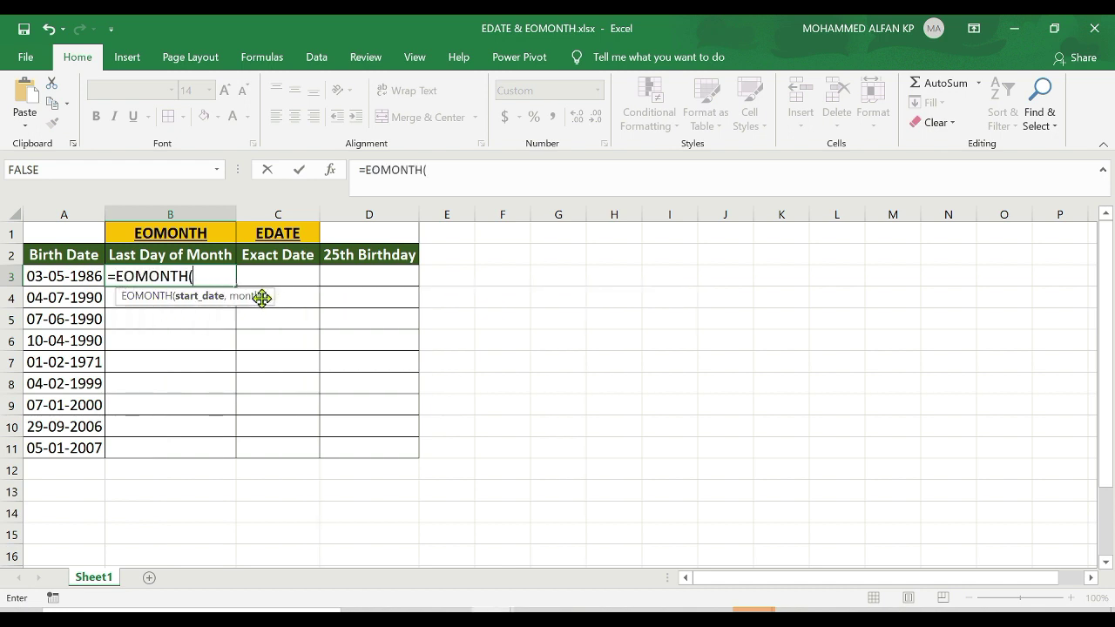
pyautogui.moveTo(262, 297); pyautogui.dragTo(637, 271)
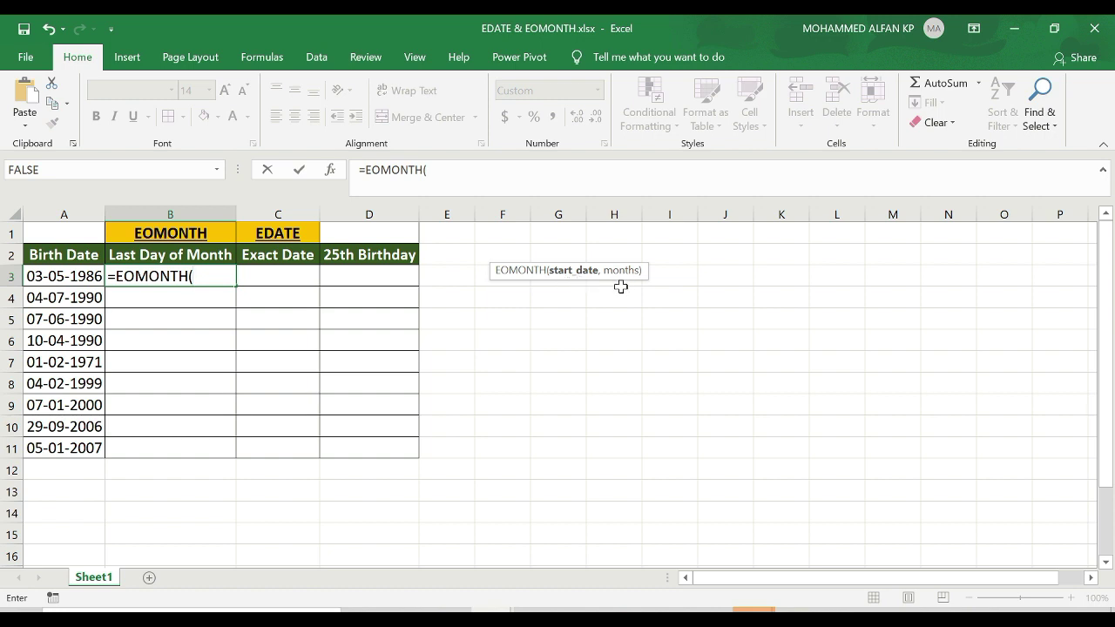
pyautogui.click(78, 276)
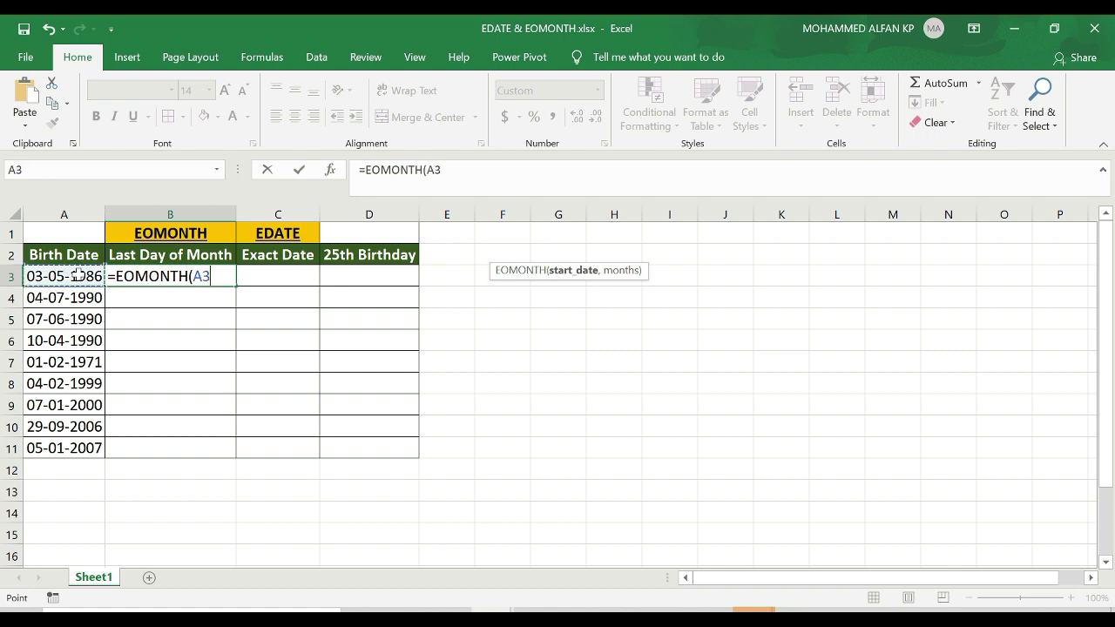
pyautogui.write(',0')
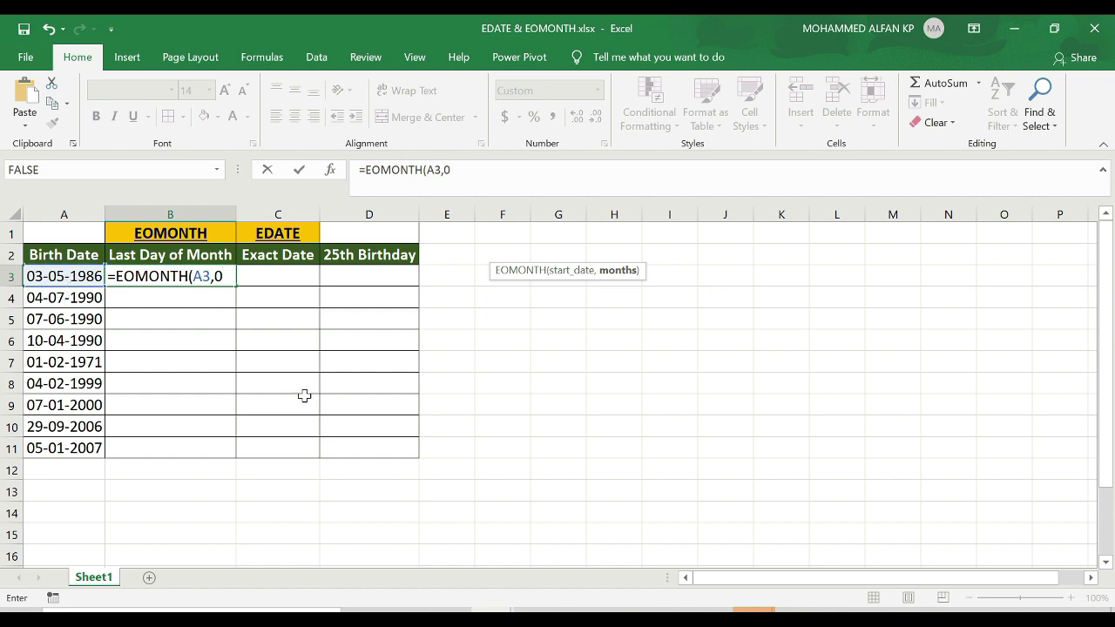
pyautogui.write(')')
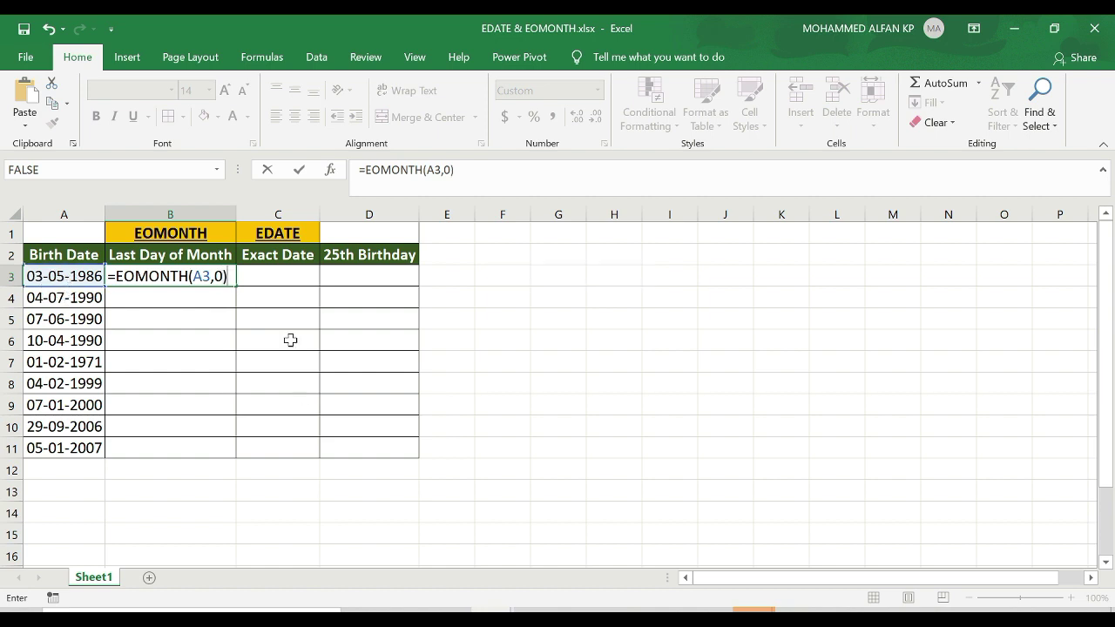
pyautogui.press('Return')
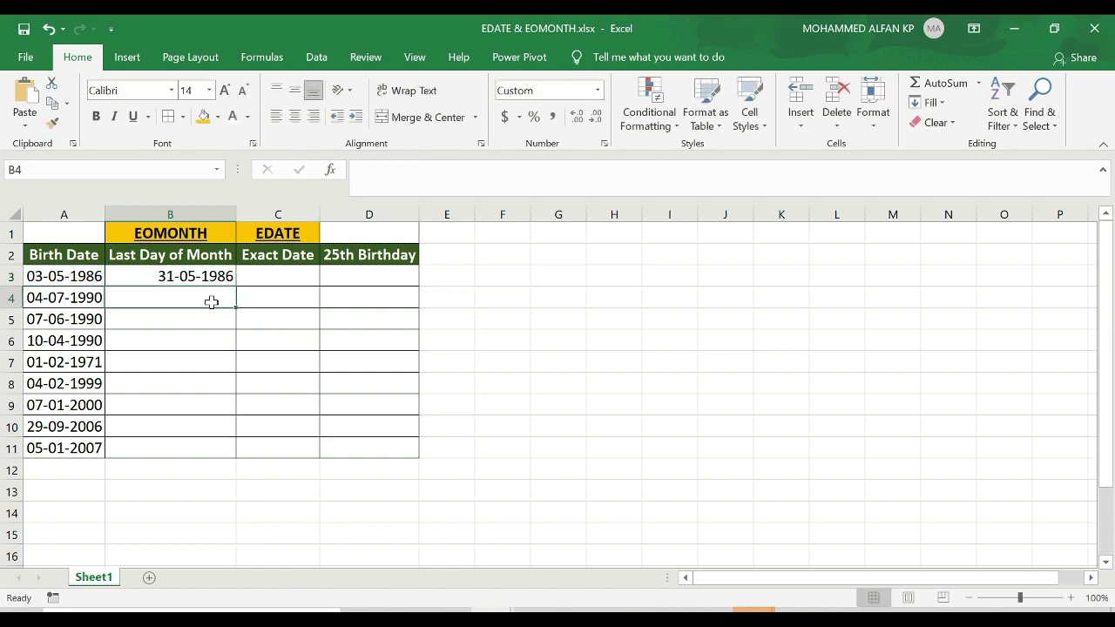
# Change the months argument of the EOMONTH formula in B3 to 2.
pyautogui.click(200, 276)
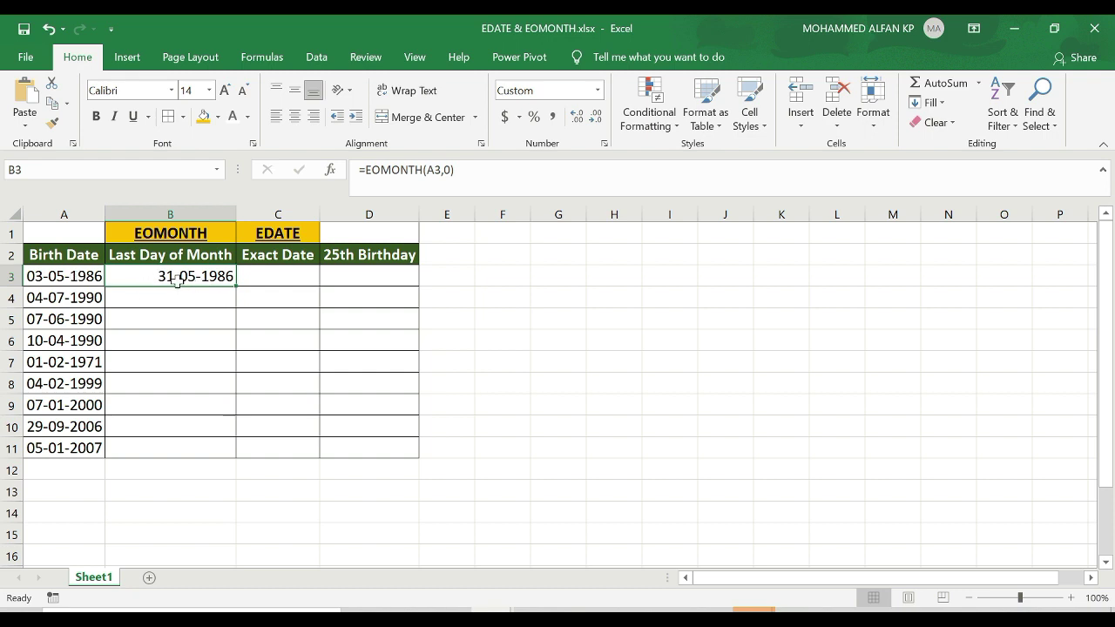
pyautogui.click(451, 169)
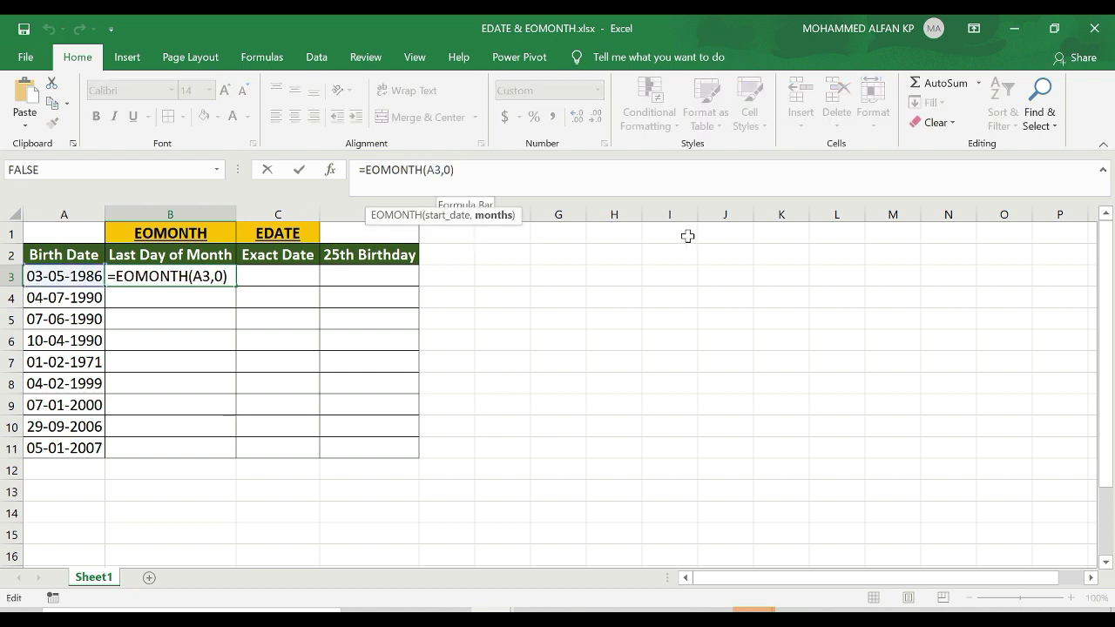
pyautogui.press('BackSpace')
pyautogui.write('2')
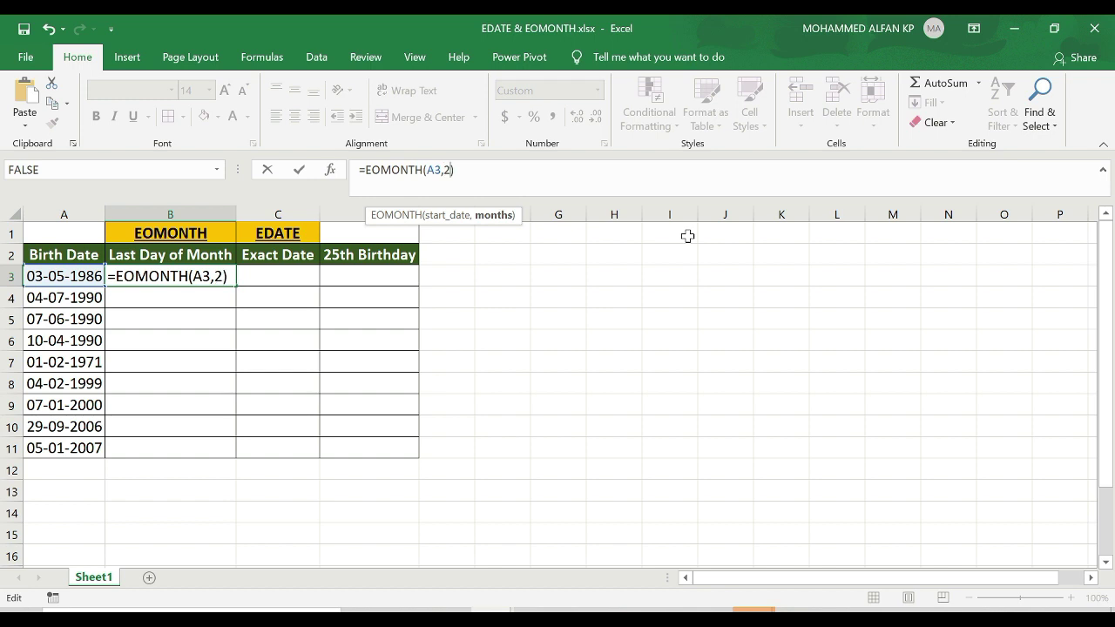
pyautogui.press('Return')
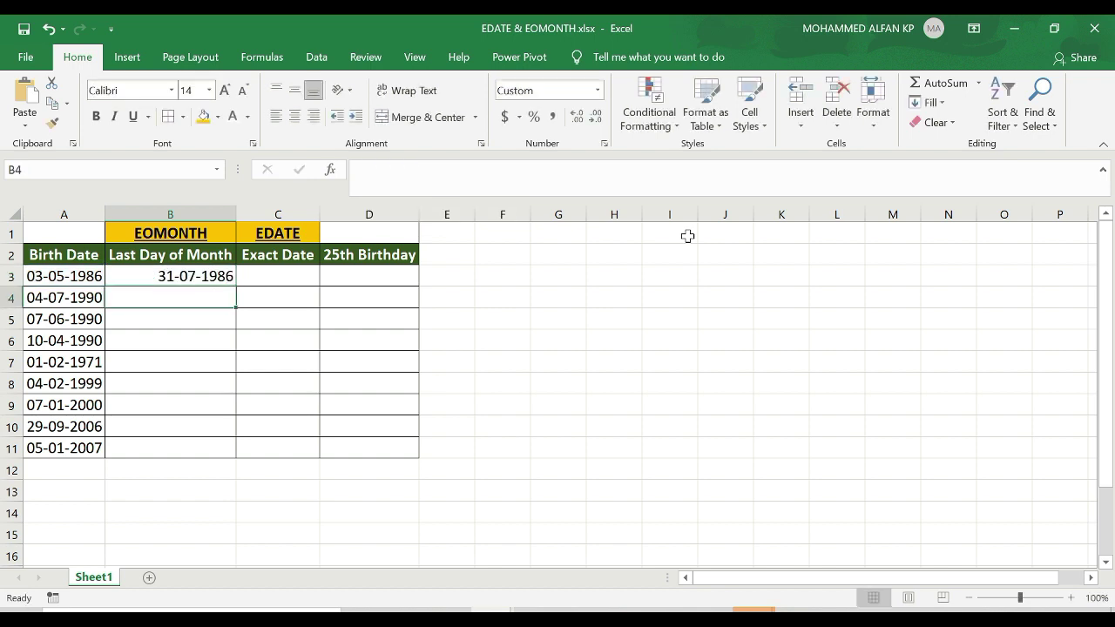
# Set the months argument of the EOMONTH formula in B3 to -3.
pyautogui.click(199, 275)
pyautogui.click(448, 169)
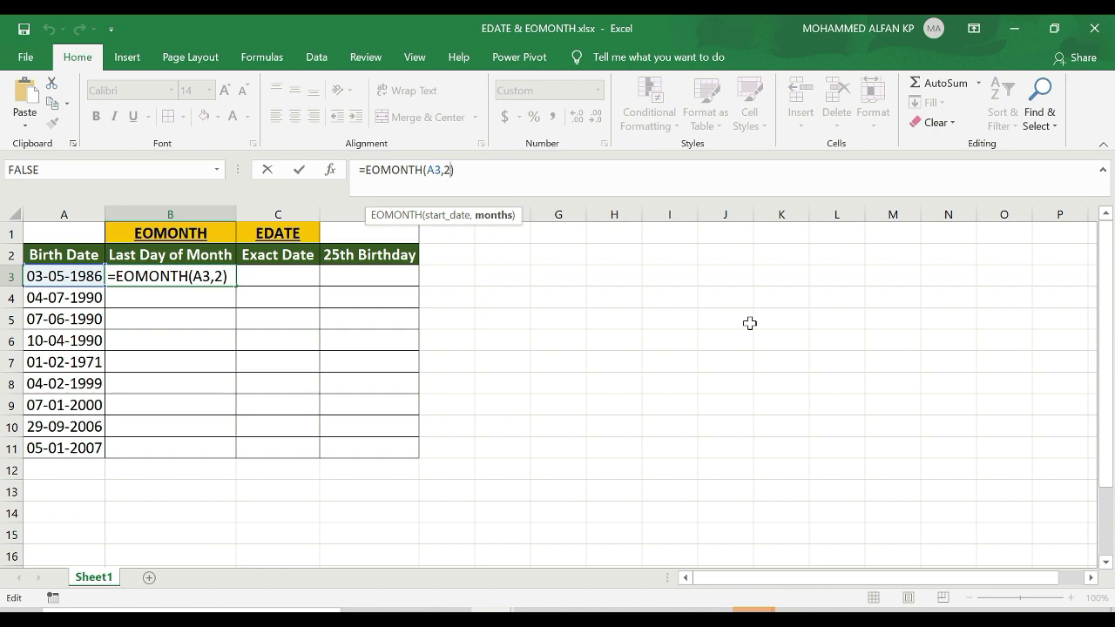
pyautogui.press('BackSpace')
pyautogui.write('-3')
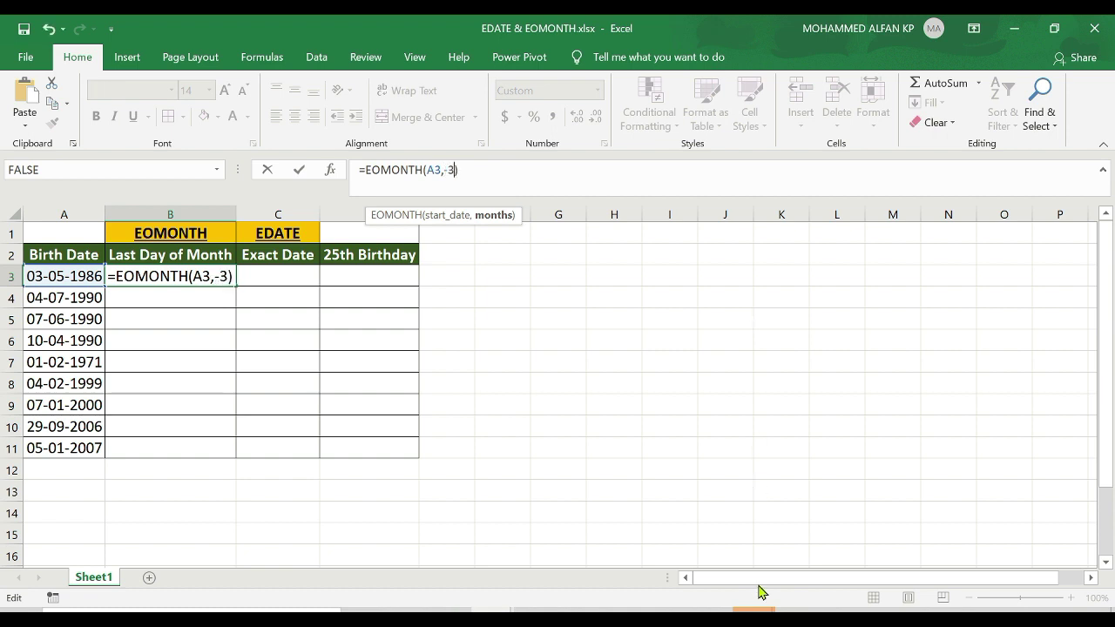
pyautogui.press('Return')
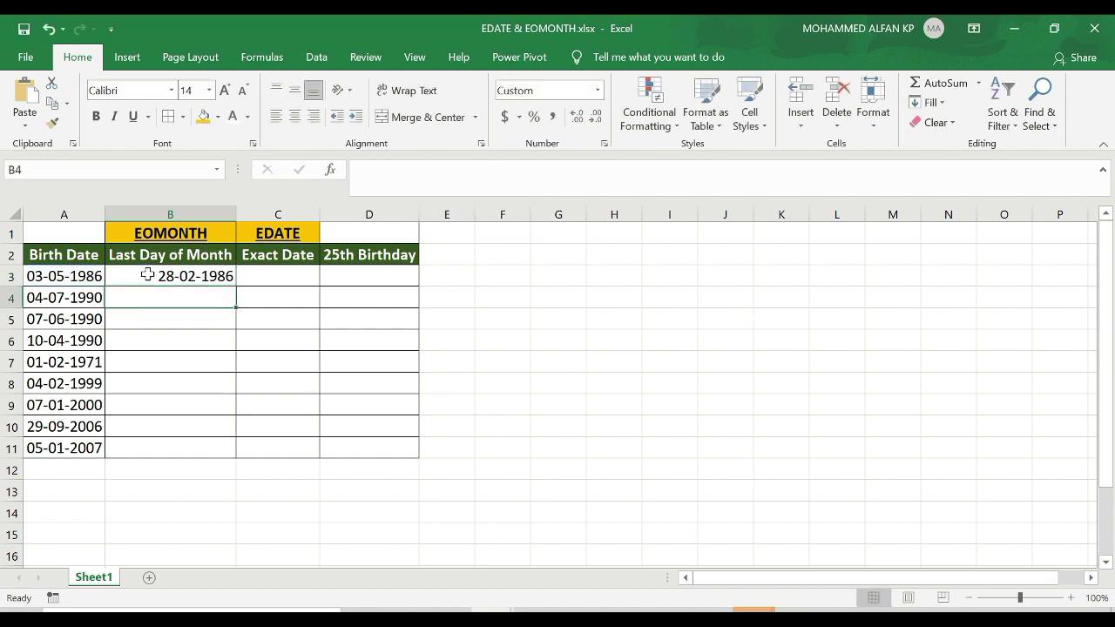
# Fill the EOMONTH formula from B3 down through B11 and check the copied formula in row 7.
pyautogui.click(218, 276)
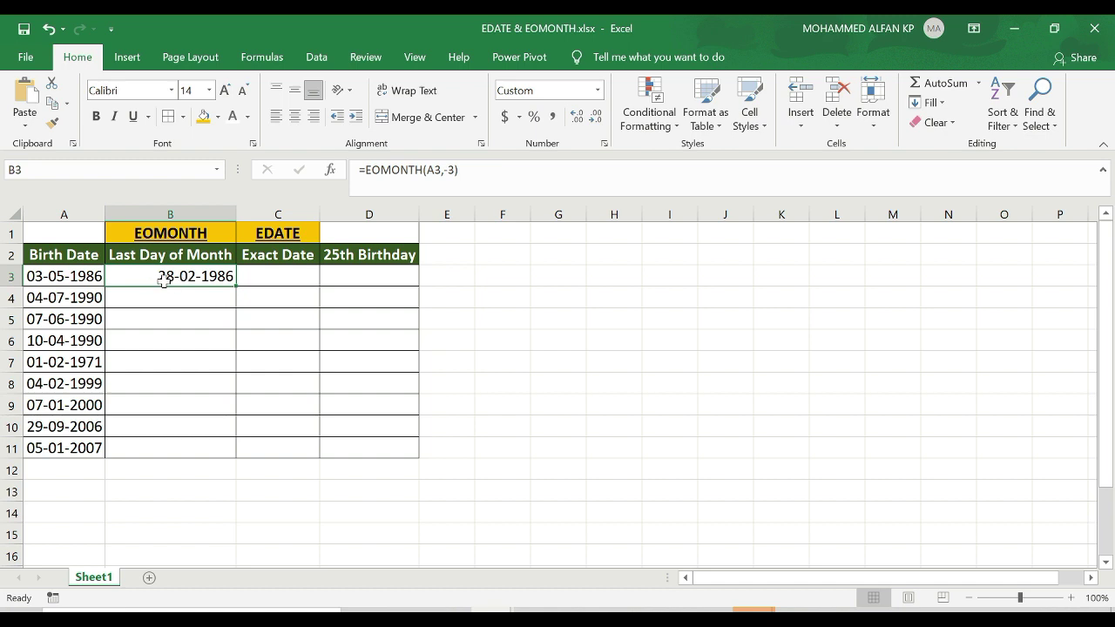
pyautogui.moveTo(235, 287); pyautogui.dragTo(236, 455)
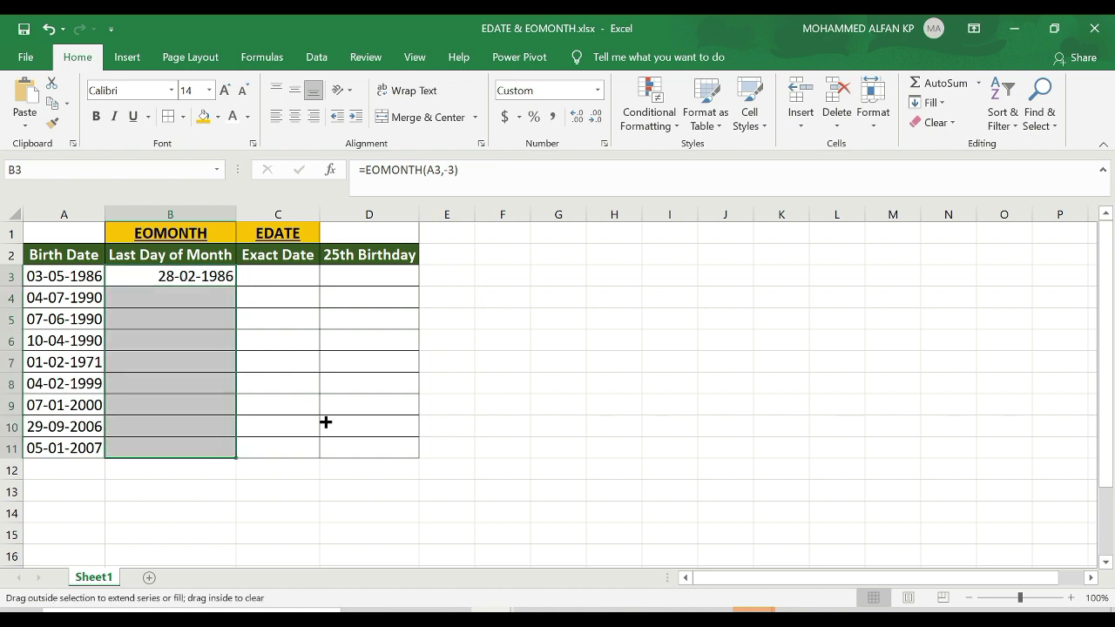
pyautogui.click(191, 359)
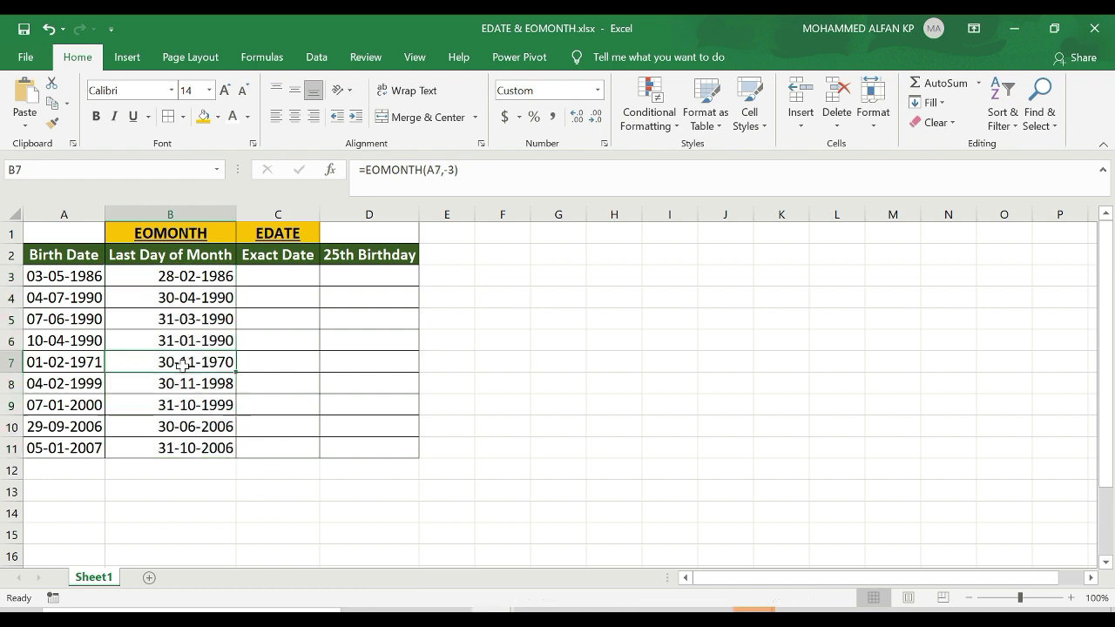
pyautogui.click(11, 362)
pyautogui.click(160, 360)
# Enter =EDATE(A3,1) in cell C3 and fill it down the Exact Date column through C11.
pyautogui.click(266, 276)
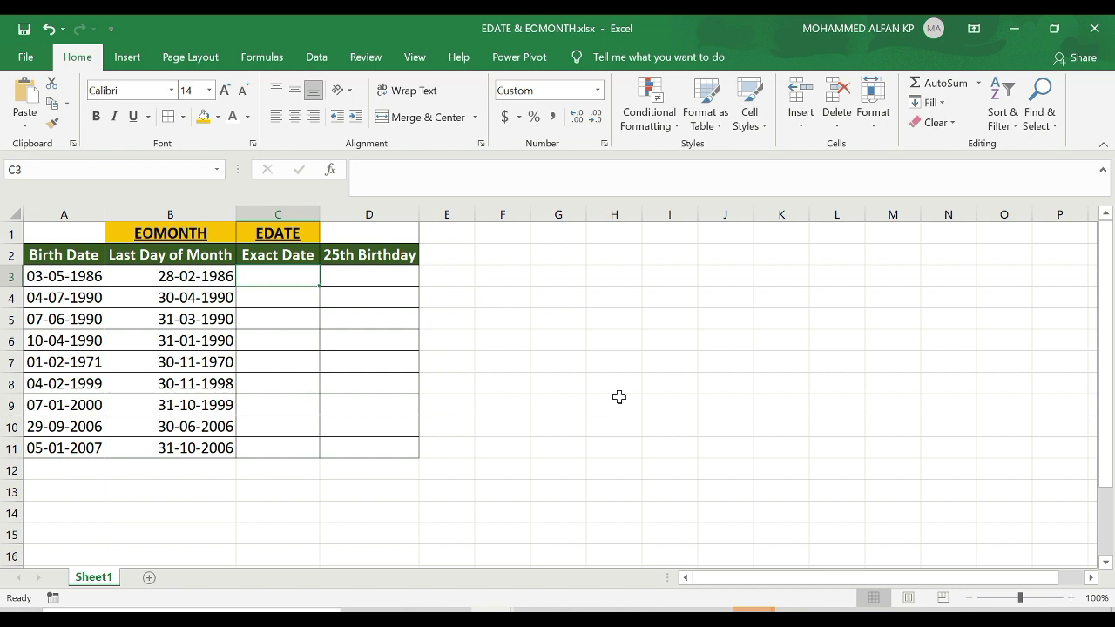
pyautogui.write('=ed')
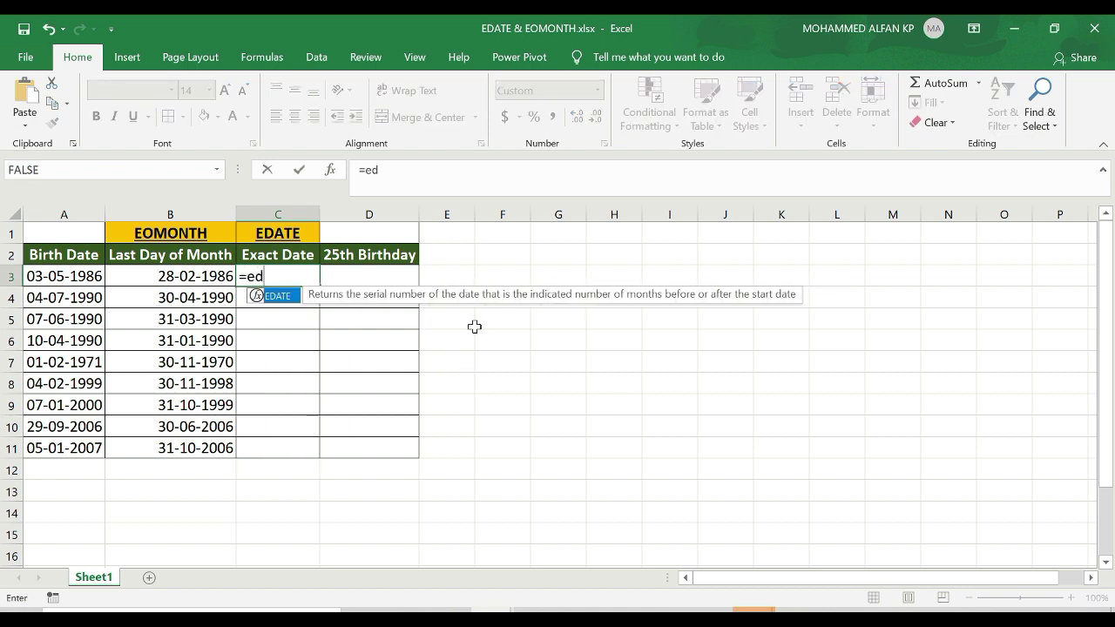
pyautogui.press('Tab')
pyautogui.click(72, 277)
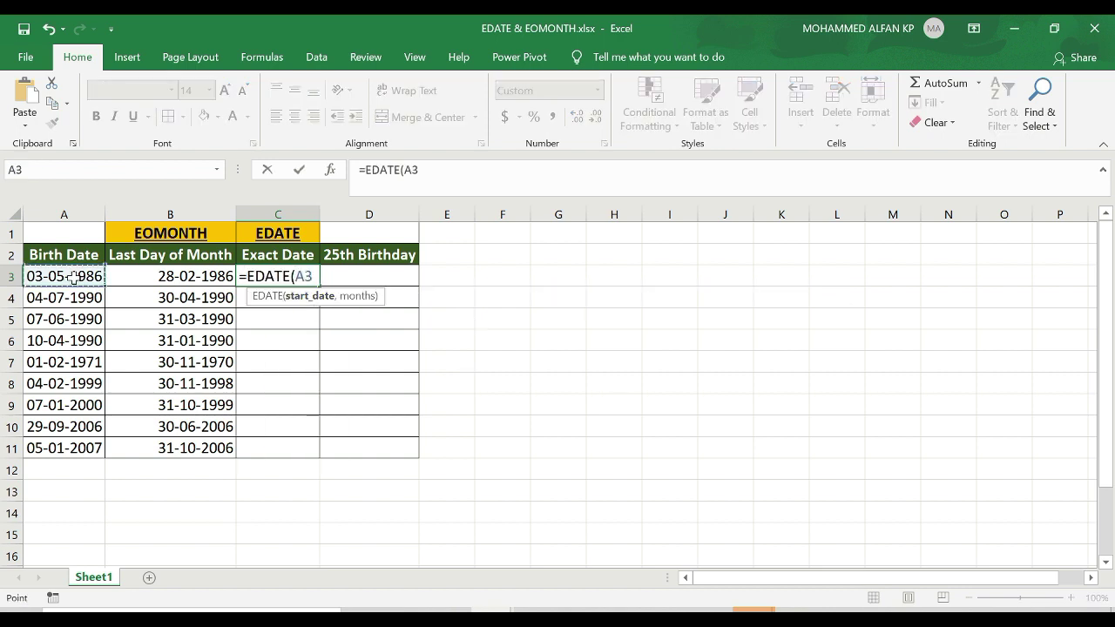
pyautogui.write(',')
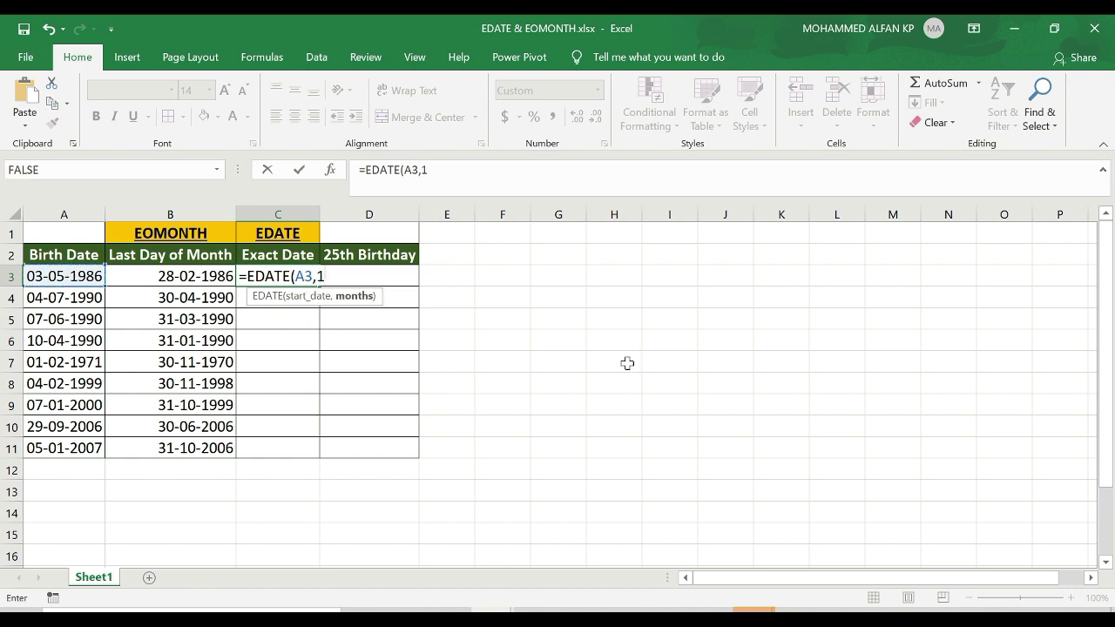
pyautogui.write('1)')
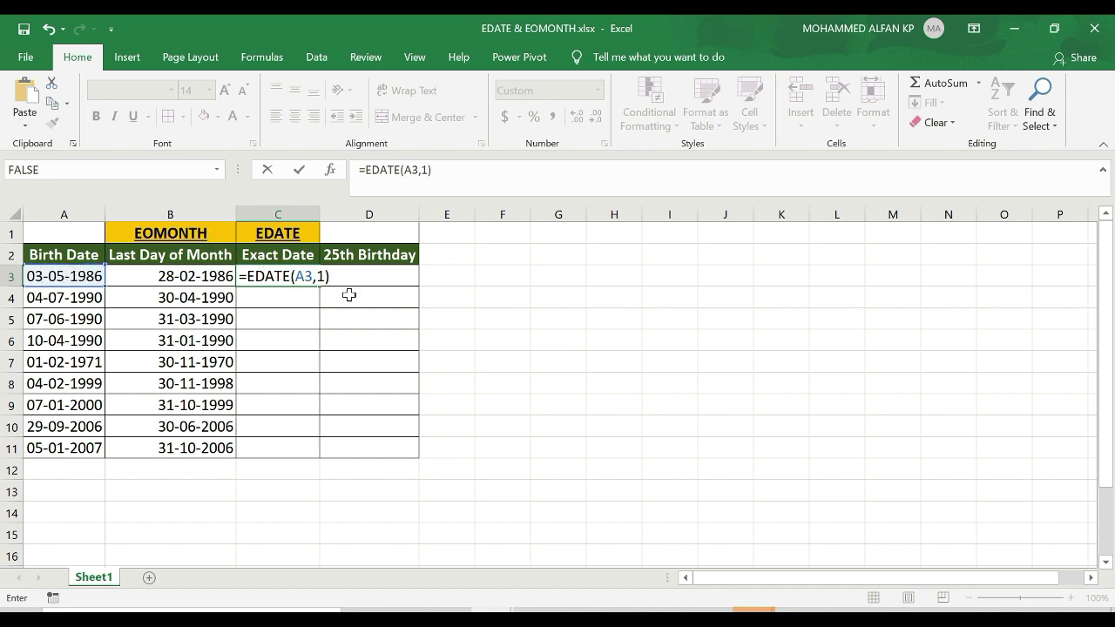
pyautogui.press('Return')
pyautogui.click(278, 276)
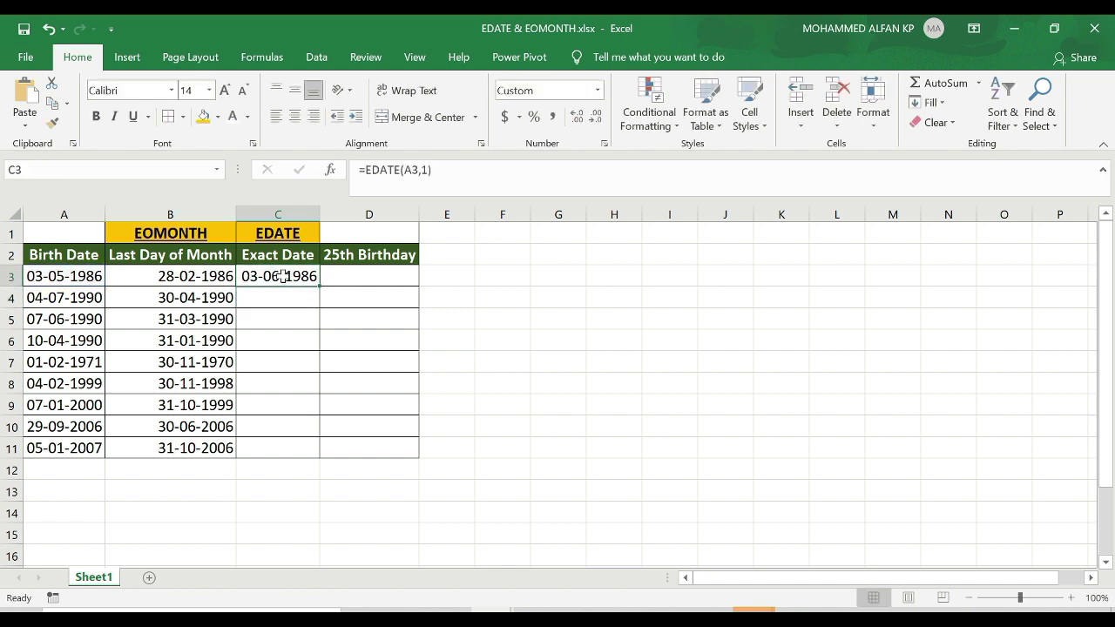
pyautogui.doubleClick(320, 287)
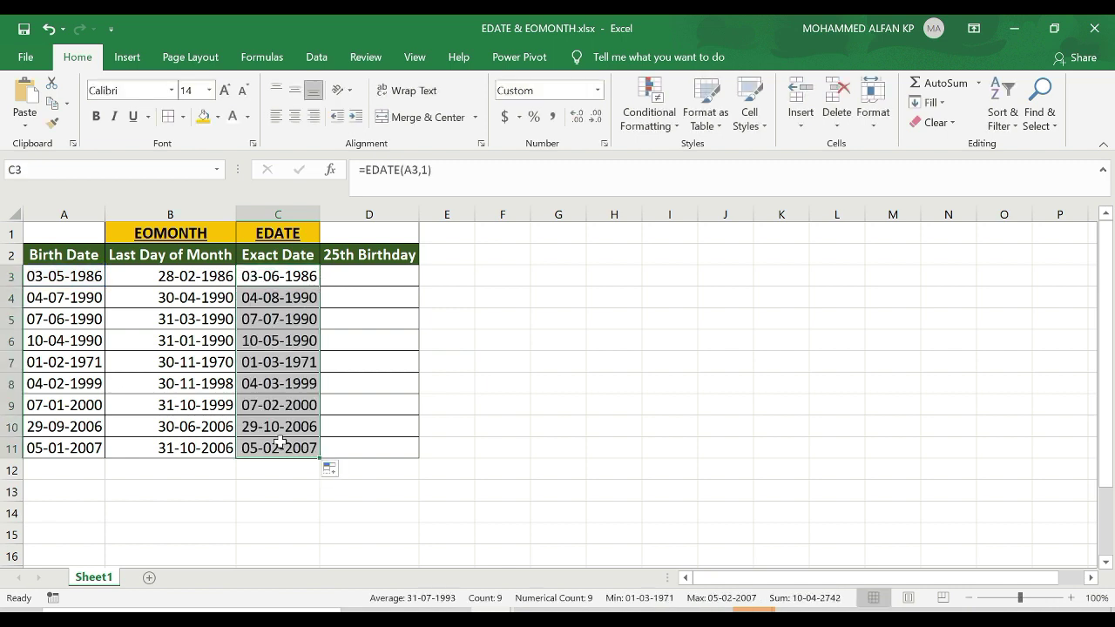
# Change the months argument of the EDATE formula in C3 to 0 and refill it through C11.
pyautogui.click(296, 276)
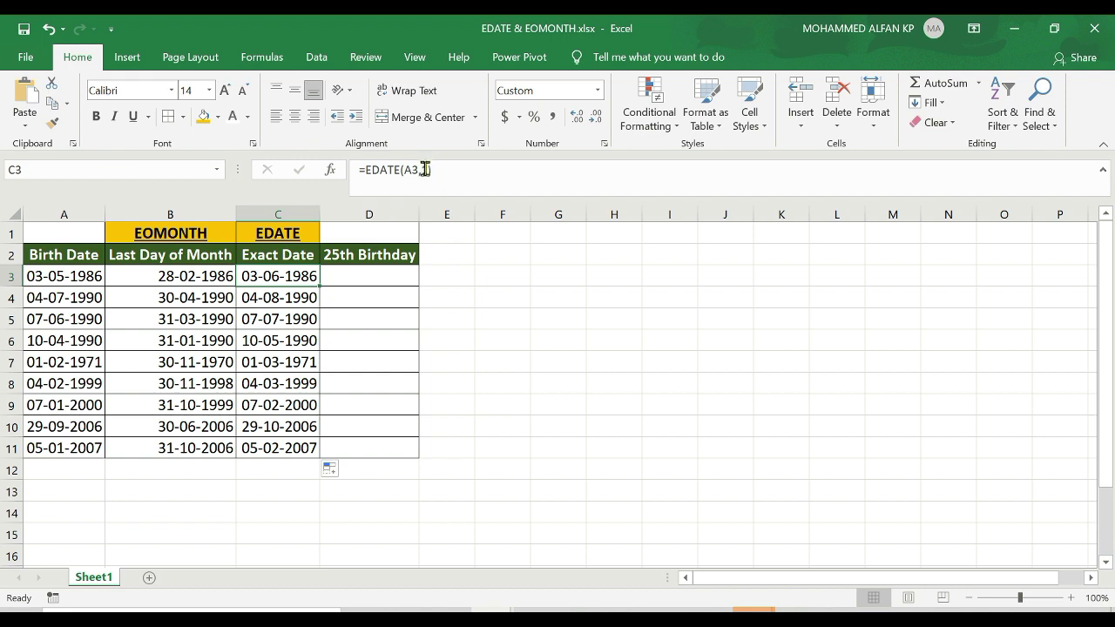
pyautogui.click(427, 170)
pyautogui.press('BackSpace')
pyautogui.write('0')
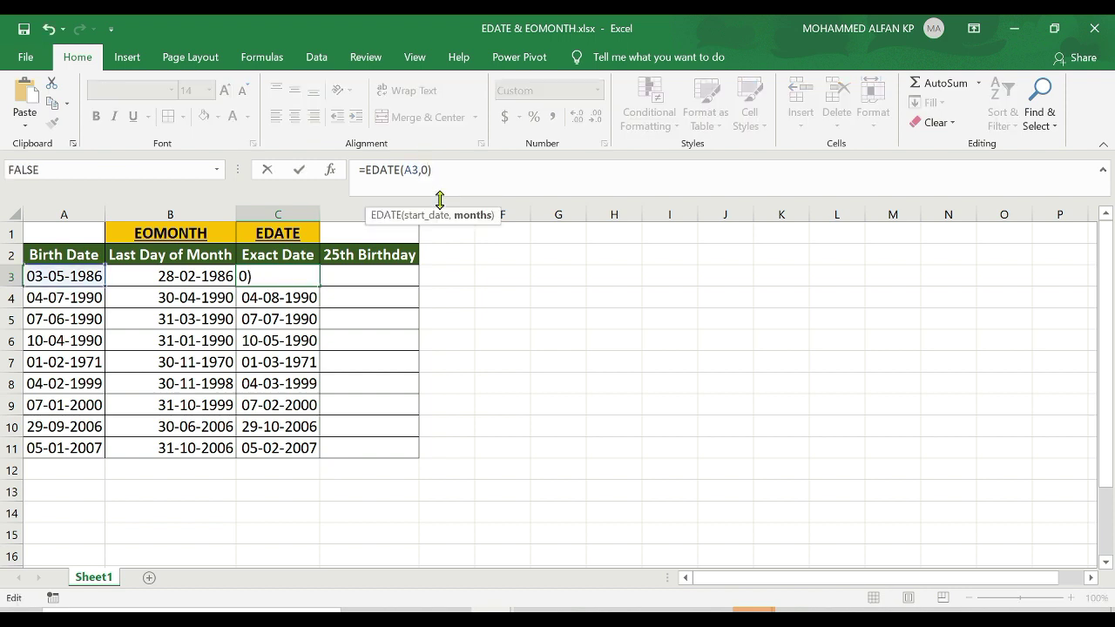
pyautogui.press('Return')
pyautogui.click(300, 276)
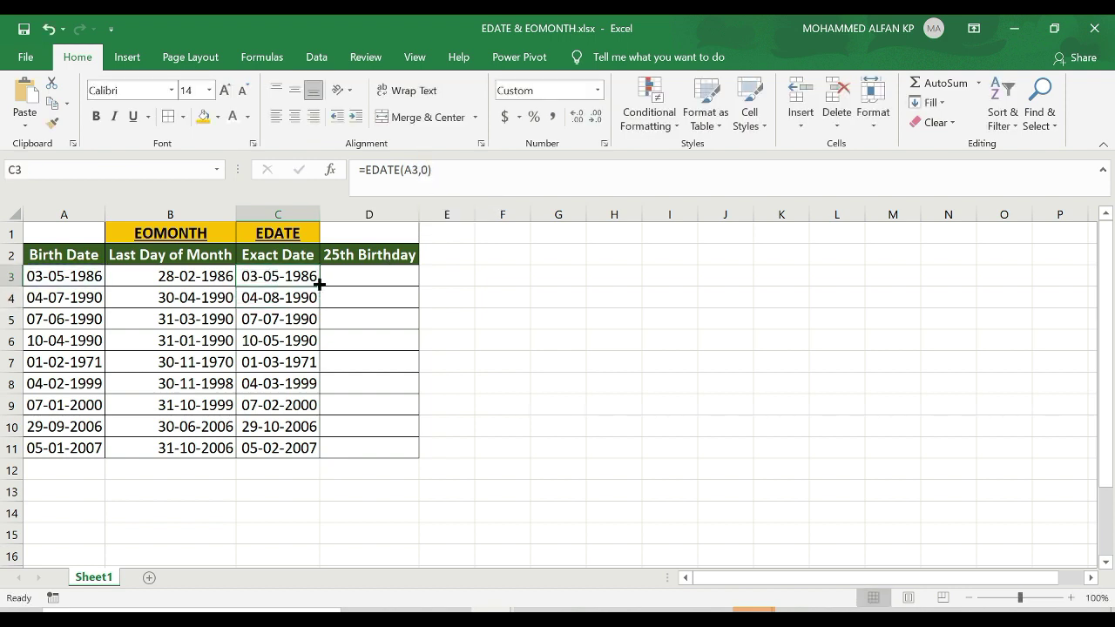
pyautogui.doubleClick(320, 283)
# Set the months argument of the EDATE formula in C3 to -2 and refill the column through C11.
pyautogui.click(299, 277)
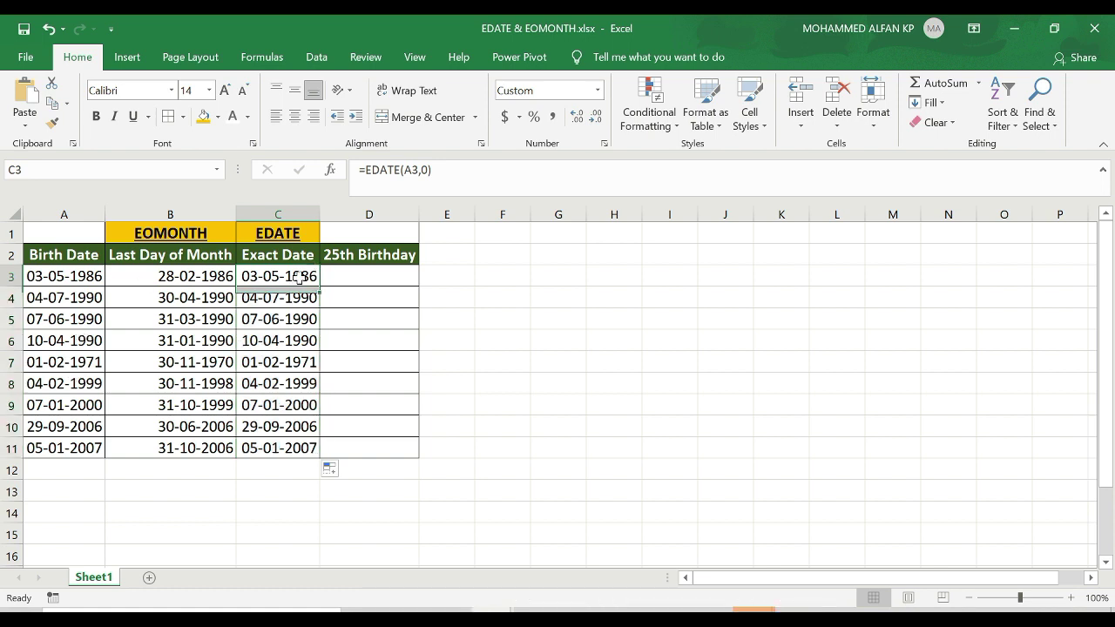
pyautogui.click(423, 170)
pyautogui.press('BackSpace')
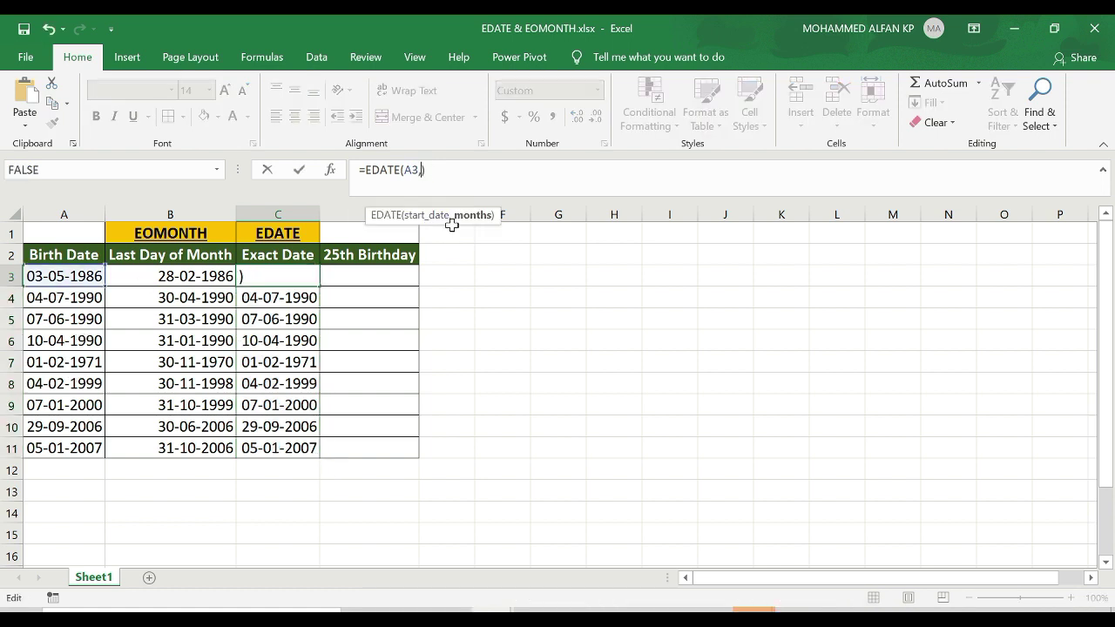
pyautogui.write('-2')
pyautogui.press('Return')
pyautogui.click(275, 279)
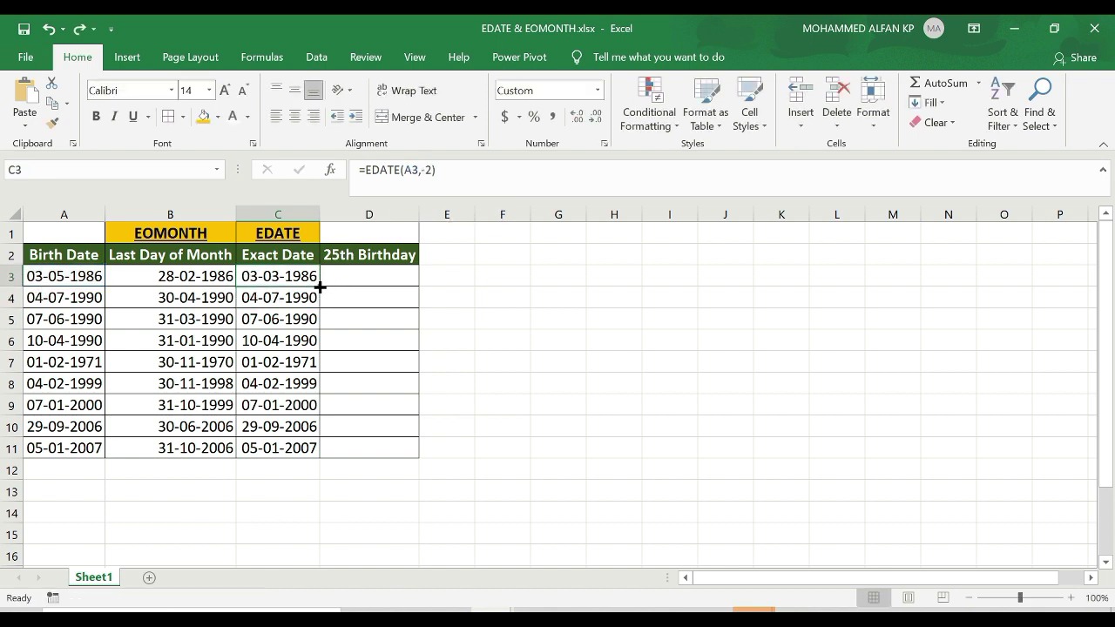
pyautogui.doubleClick(320, 286)
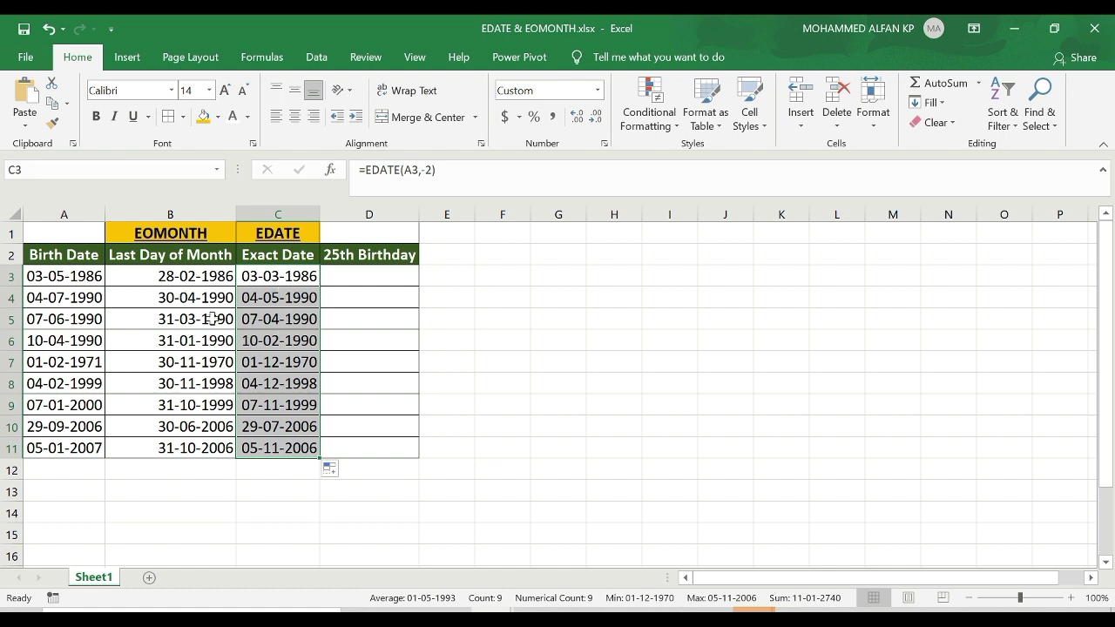
pyautogui.click(202, 278)
pyautogui.click(282, 211)
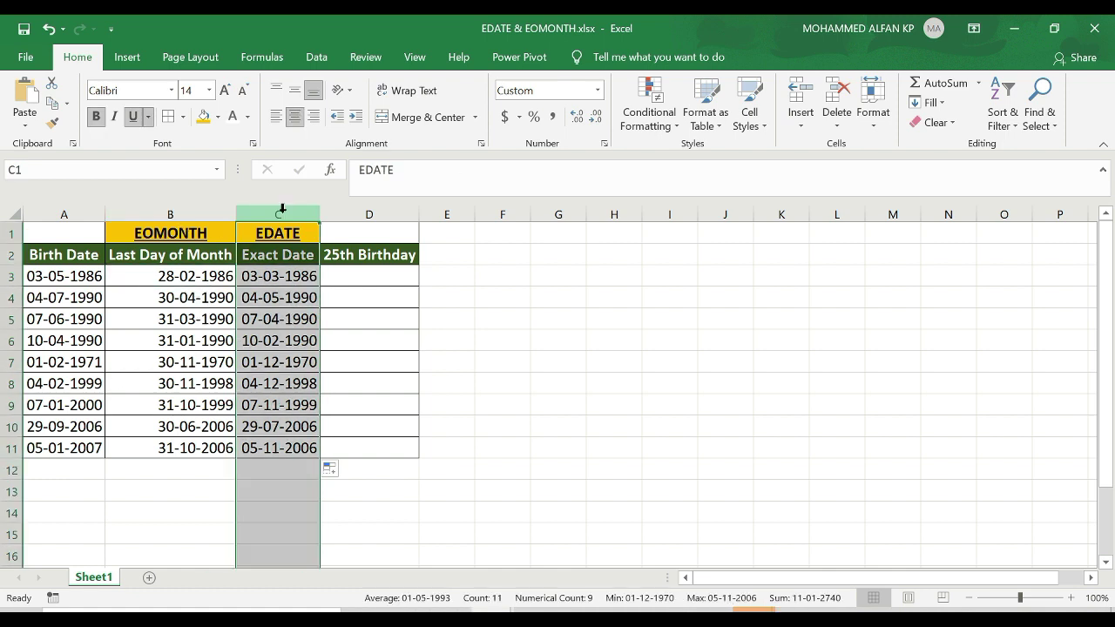
# Enter =EDATE(A3,25*12) in cell D3 to calculate the 25th birthday from the first birth date.
pyautogui.click(388, 275)
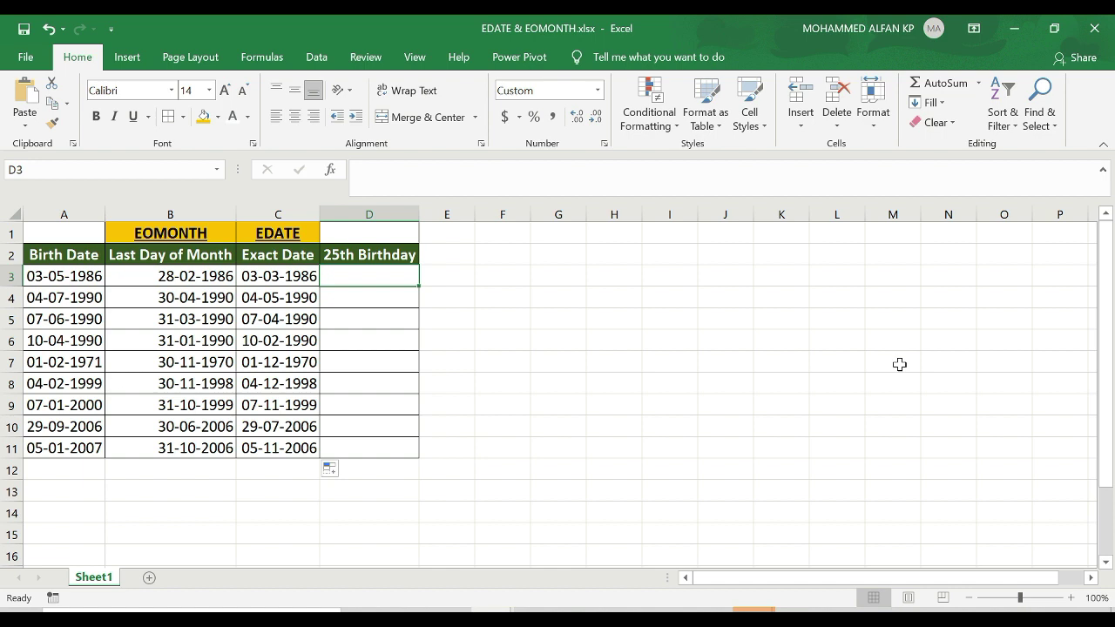
pyautogui.write('=ed')
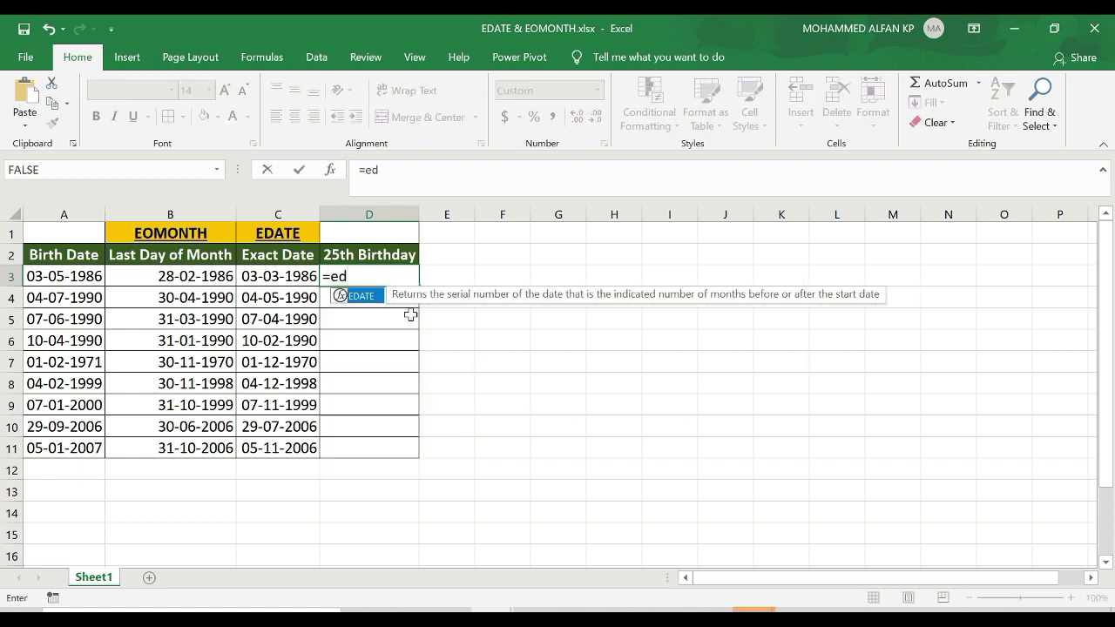
pyautogui.doubleClick(361, 296)
pyautogui.click(76, 276)
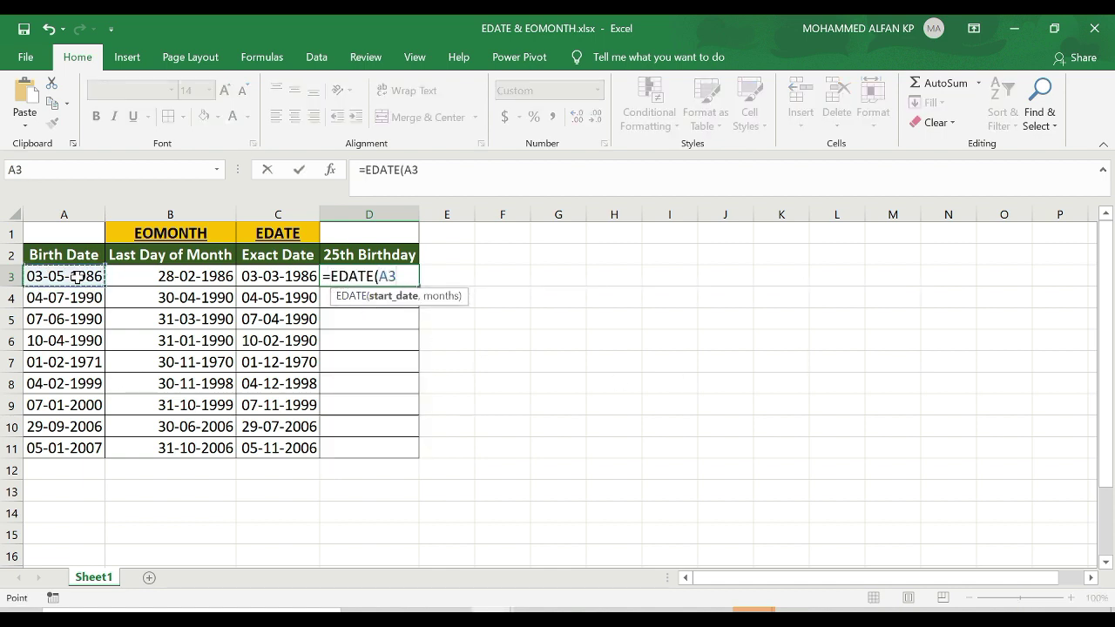
pyautogui.write(',')
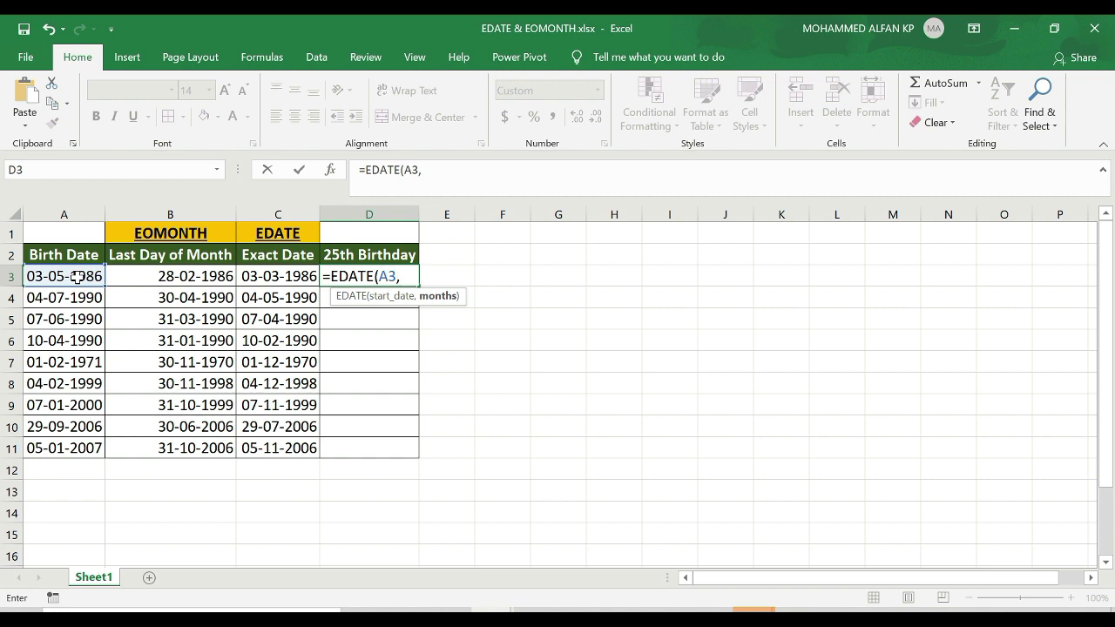
pyautogui.write('25*12)')
pyautogui.press('Return')
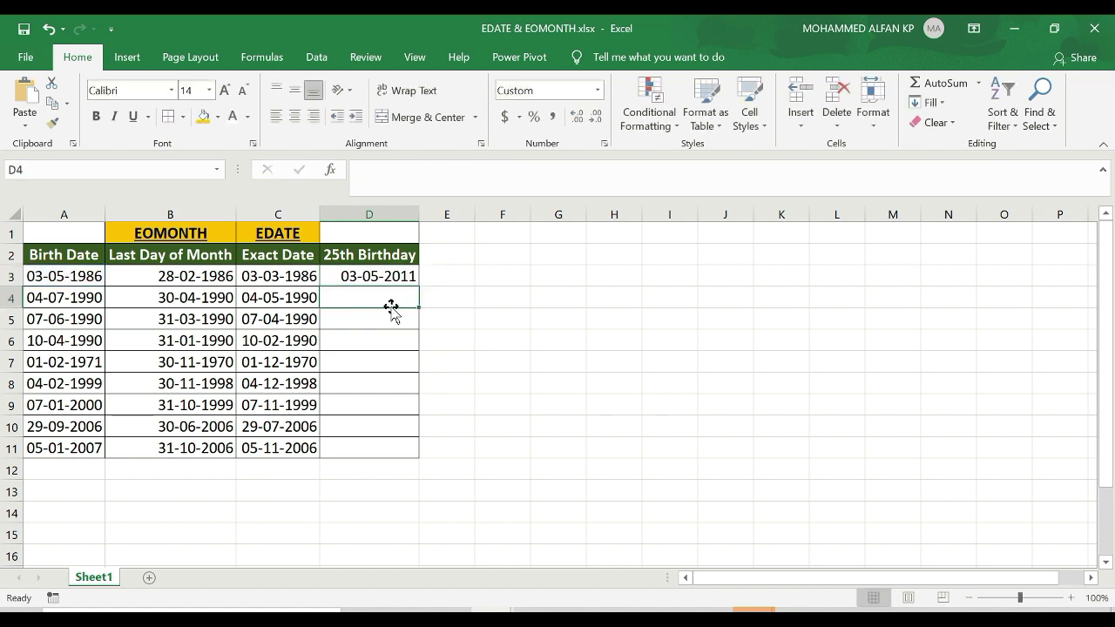
# Fill the 25th Birthday formula from D3 down through D11.
pyautogui.click(394, 276)
pyautogui.doubleClick(418, 283)
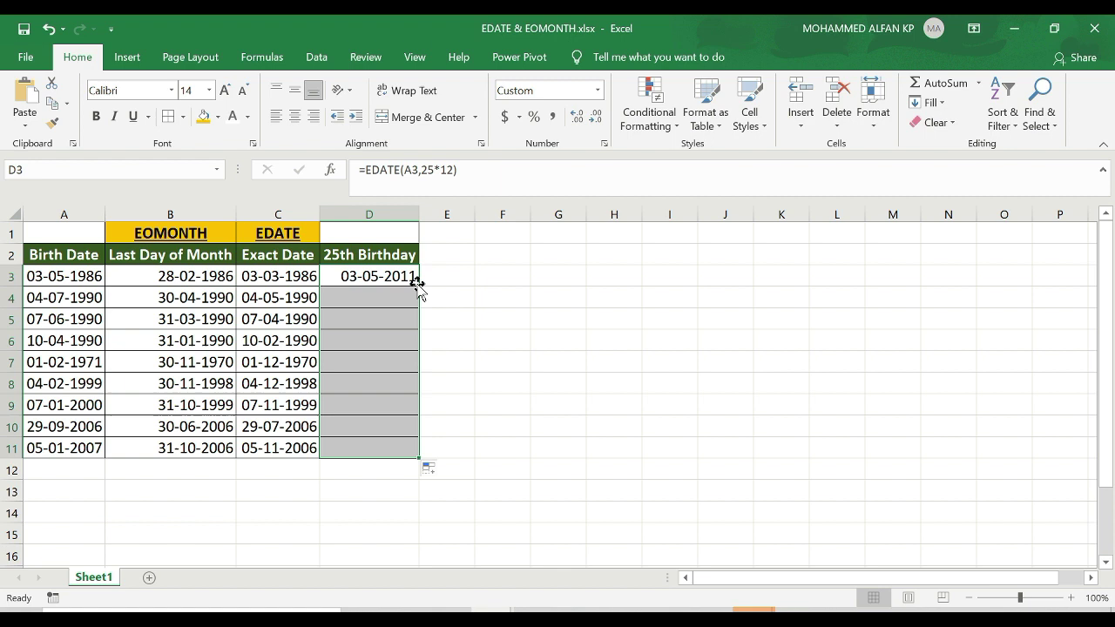
pyautogui.click(388, 273)
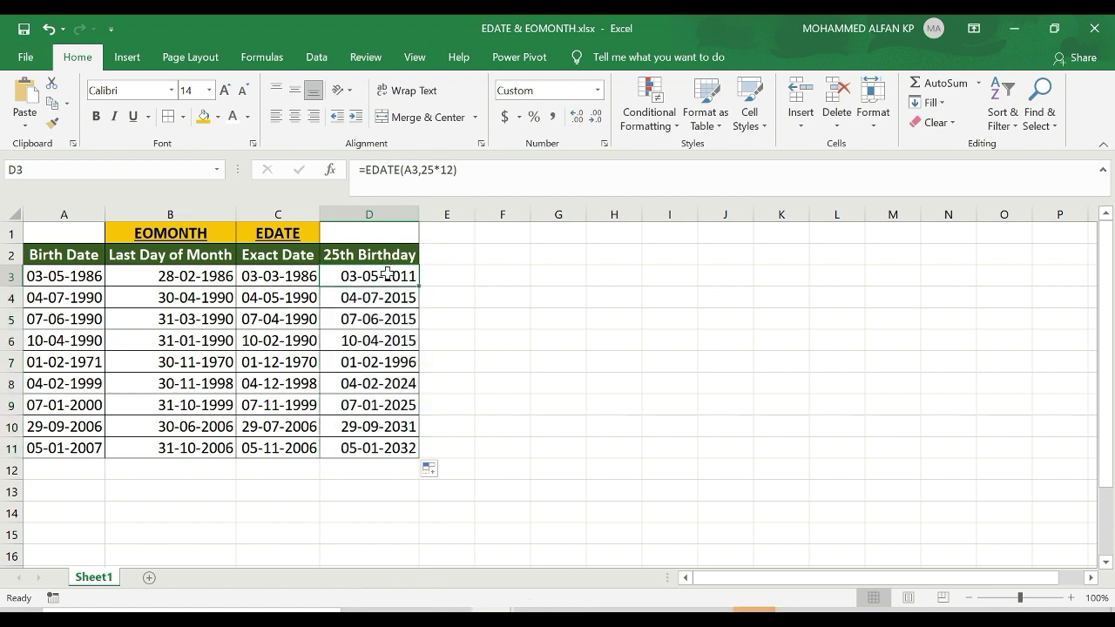